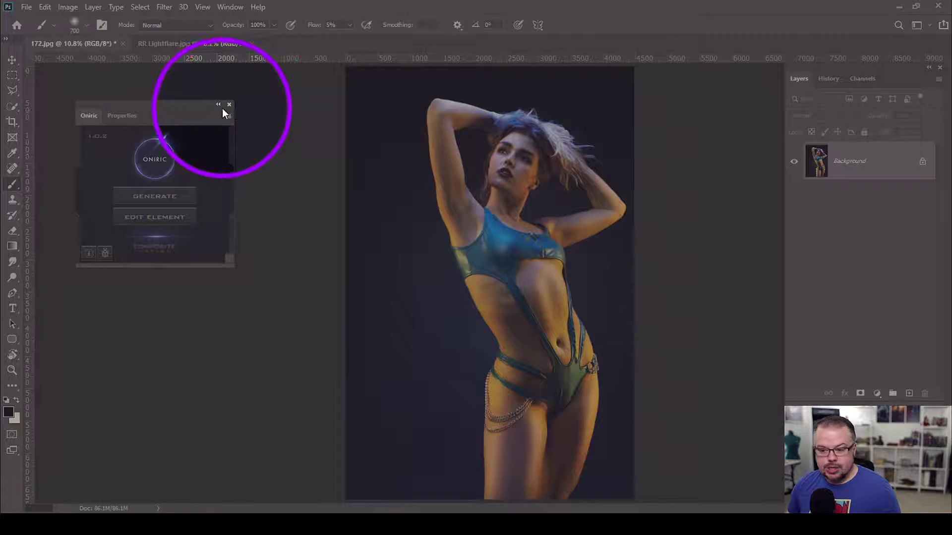
Step: Generate a new Oniric glow from the Background photo, keep the panel fully in view and choose the Bloom type
left_click(152, 198)
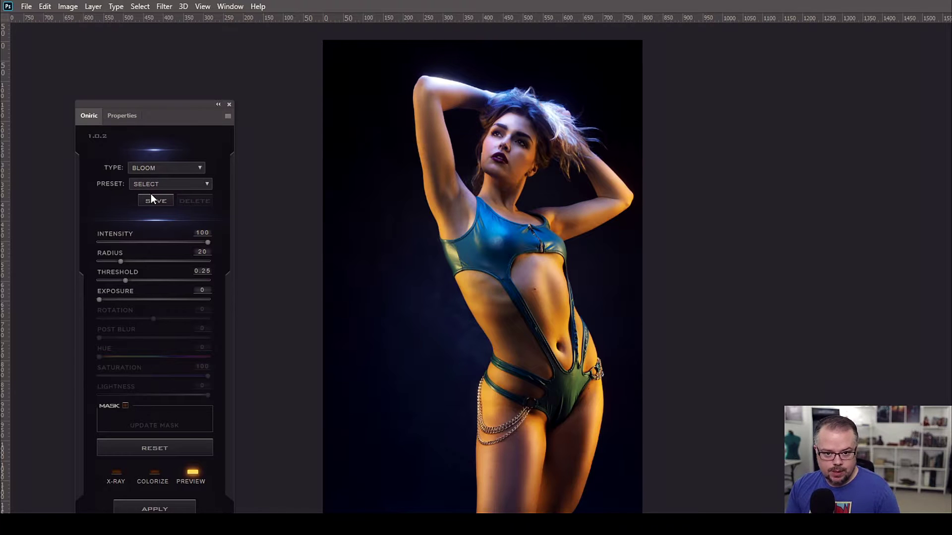
left_click_drag(179, 114, 169, 73)
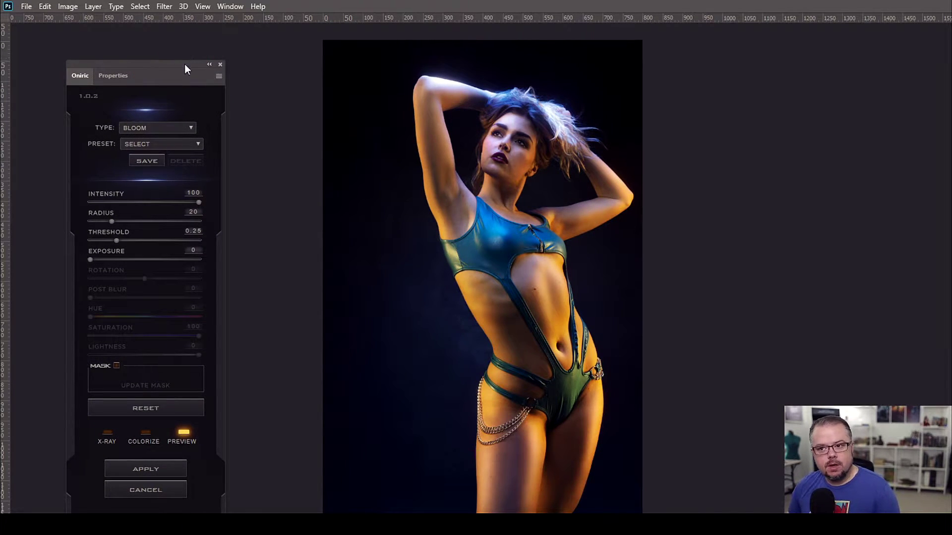
left_click_drag(184, 67, 181, 52)
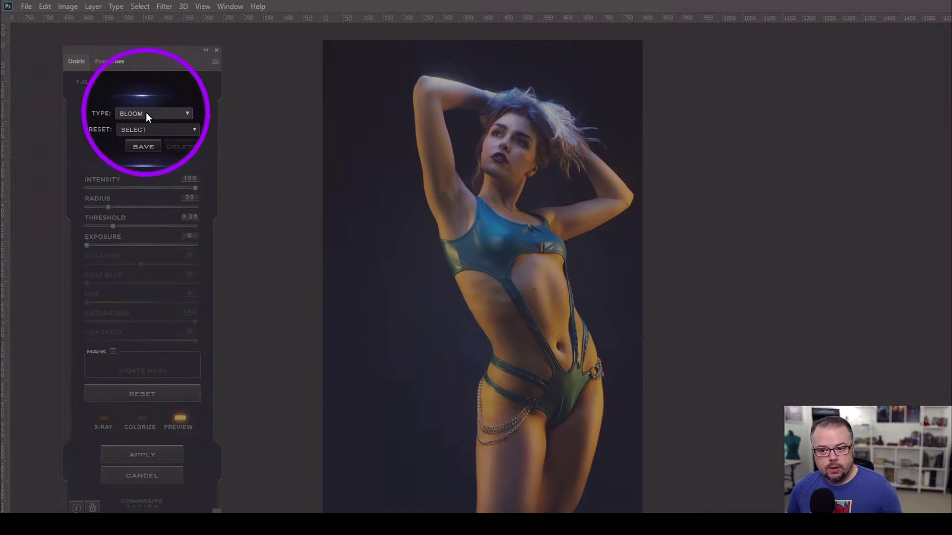
left_click(145, 113)
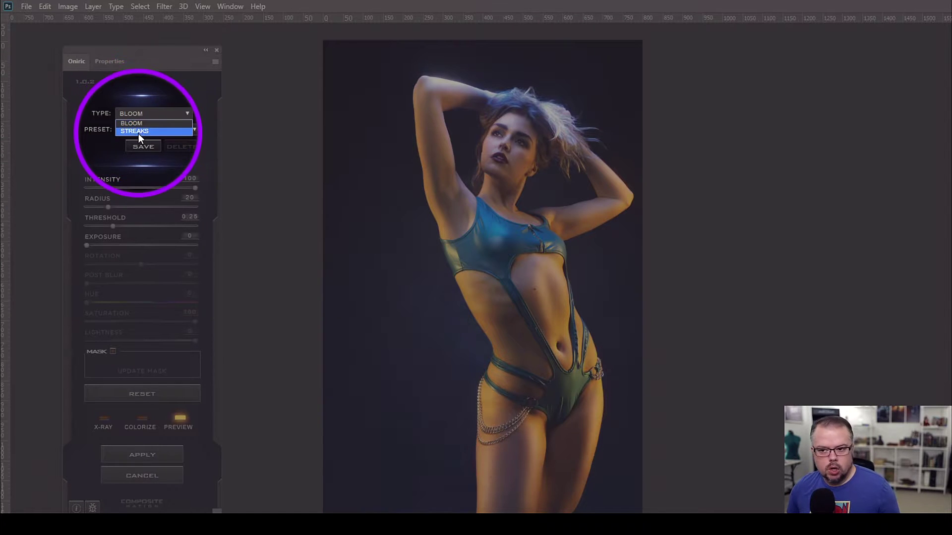
left_click(137, 124)
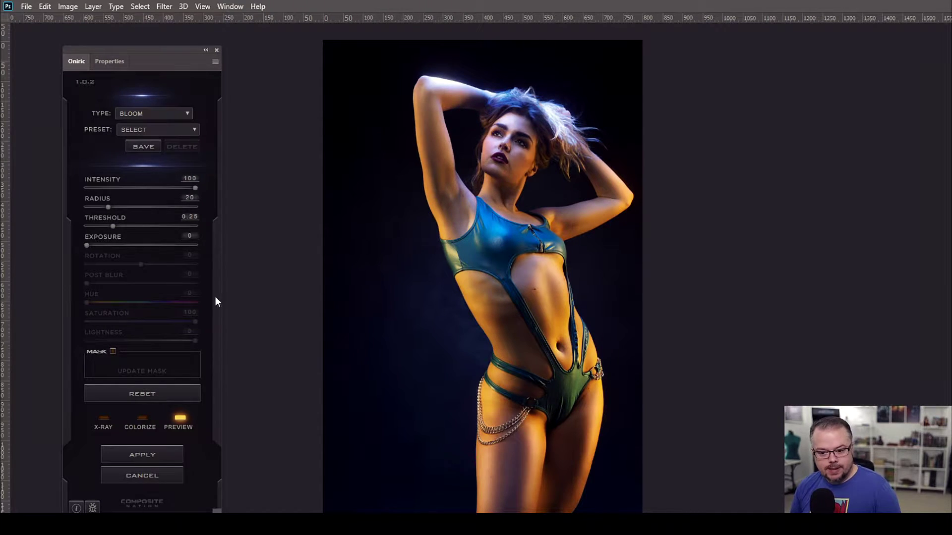
Step: Show the affected highlights in X-ray view and raise the bloom threshold to 0.5
left_click(104, 424)
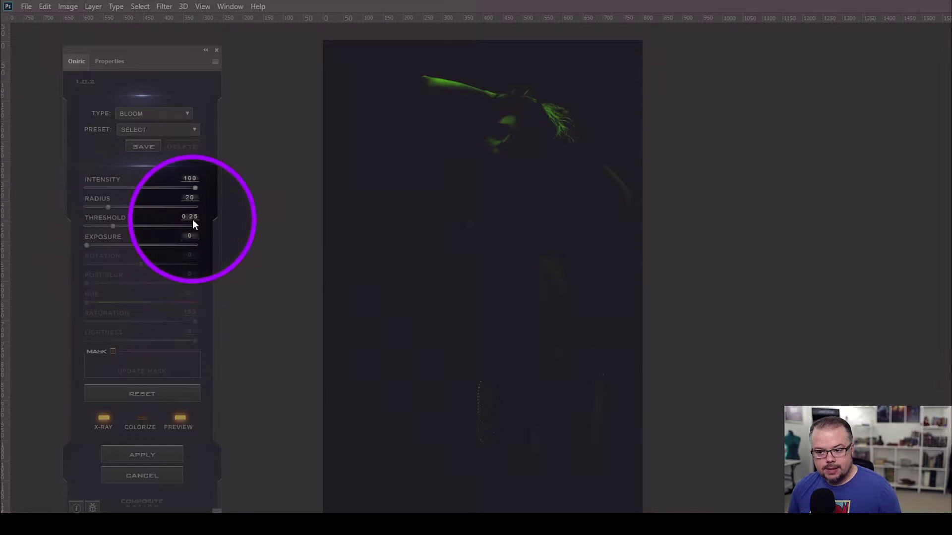
left_click_drag(114, 228, 141, 229)
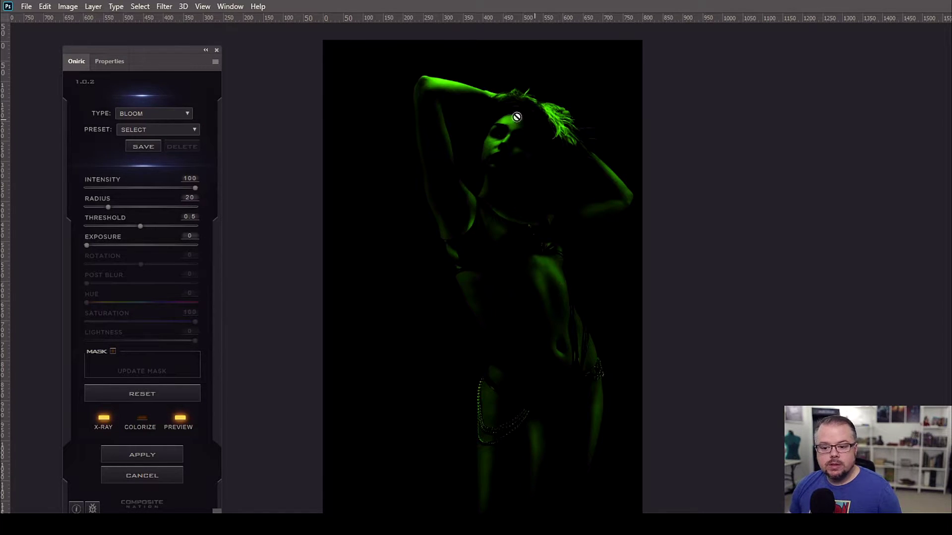
Step: Enable the bloom mask and paint over the model's torso, legs and lower arms with a much smaller brush
left_click(113, 352)
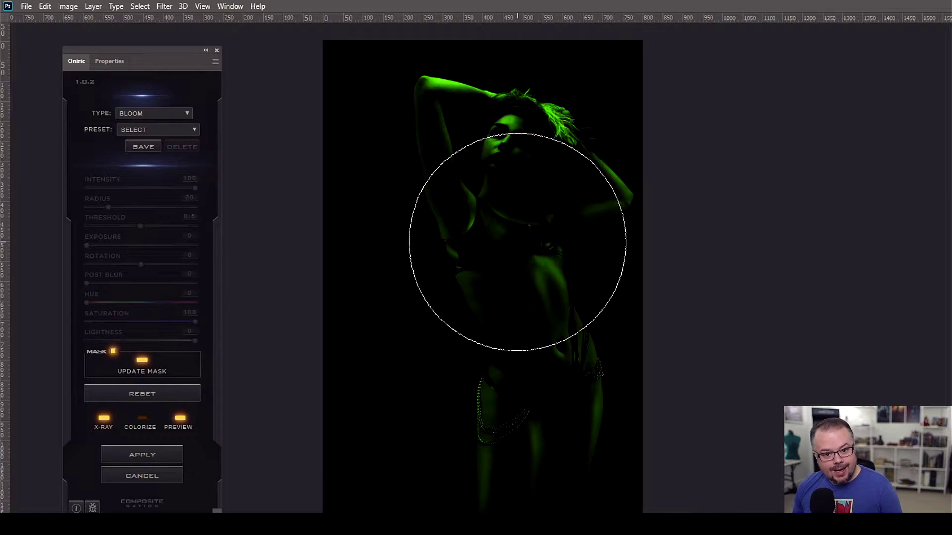
key("bracketleft")
key("bracketleft")
key("bracketleft")
key("bracketleft")
key("bracketleft")
key("bracketleft")
key("bracketleft")
key("bracketleft")
key("bracketleft")
key("bracketleft")
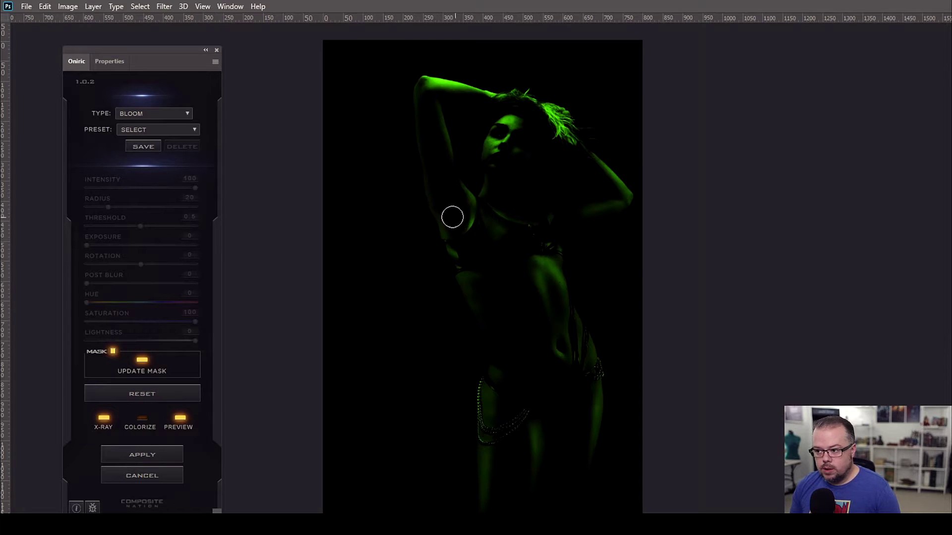
mouse_move(452, 178)
left_mouse_down()
mouse_move(472, 205)
mouse_move(459, 241)
mouse_move(433, 182)
mouse_move(442, 225)
mouse_move(440, 122)
mouse_move(427, 117)
mouse_move(462, 247)
mouse_move(470, 205)
mouse_move(464, 260)
mouse_move(475, 298)
mouse_move(490, 229)
mouse_move(517, 224)
mouse_move(506, 211)
mouse_move(504, 219)
mouse_move(575, 216)
mouse_move(627, 195)
mouse_move(595, 160)
mouse_move(595, 221)
mouse_move(566, 260)
mouse_move(536, 268)
mouse_move(557, 356)
mouse_move(556, 300)
mouse_move(582, 405)
mouse_move(589, 374)
mouse_move(594, 459)
mouse_move(542, 457)
mouse_move(535, 413)
mouse_move(522, 486)
mouse_move(488, 400)
mouse_move(483, 493)
mouse_move(492, 496)
mouse_move(505, 327)
mouse_move(539, 489)
mouse_move(556, 405)
mouse_move(540, 368)
mouse_move(519, 481)
mouse_move(544, 504)
mouse_move(562, 477)
mouse_move(541, 341)
mouse_move(496, 350)
mouse_move(553, 276)
mouse_move(575, 271)
mouse_move(576, 317)
mouse_move(559, 274)
mouse_move(496, 296)
mouse_move(527, 312)
left_mouse_up()
key("bracketright")
key("bracketright")
key("bracketright")
key("bracketright")
key("bracketleft")
key("bracketleft")
key("bracketleft")
key("bracketleft")
mouse_move(588, 233)
left_mouse_down()
mouse_move(605, 226)
mouse_move(591, 233)
mouse_move(595, 243)
left_mouse_up()
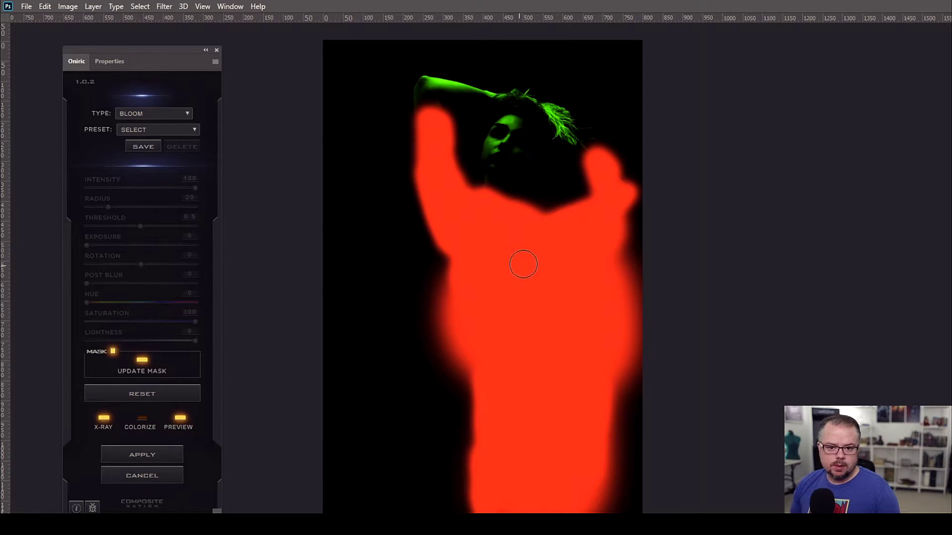
mouse_move(471, 262)
left_mouse_down()
mouse_move(443, 253)
mouse_move(459, 293)
mouse_move(452, 269)
mouse_move(486, 283)
mouse_move(534, 251)
mouse_move(497, 271)
mouse_move(473, 226)
mouse_move(478, 199)
mouse_move(507, 269)
left_mouse_up()
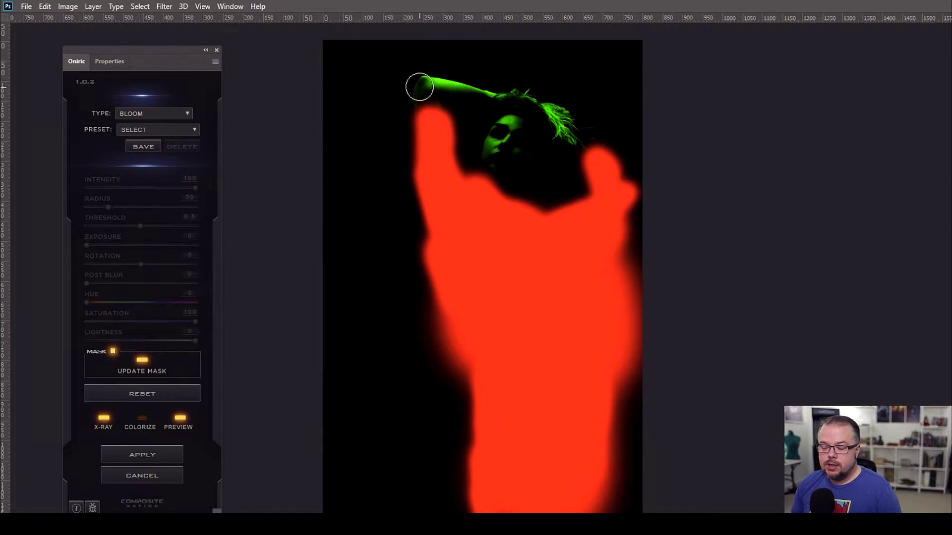
Step: Paint lightly over the raised forearm, hair and face in the mask, and update the mask
mouse_move(435, 77)
left_mouse_down()
mouse_move(571, 104)
mouse_move(573, 137)
mouse_move(551, 99)
mouse_move(570, 137)
mouse_move(519, 97)
mouse_move(433, 89)
mouse_move(445, 82)
mouse_move(416, 92)
mouse_move(422, 83)
mouse_move(479, 86)
mouse_move(441, 76)
mouse_move(512, 89)
left_mouse_up()
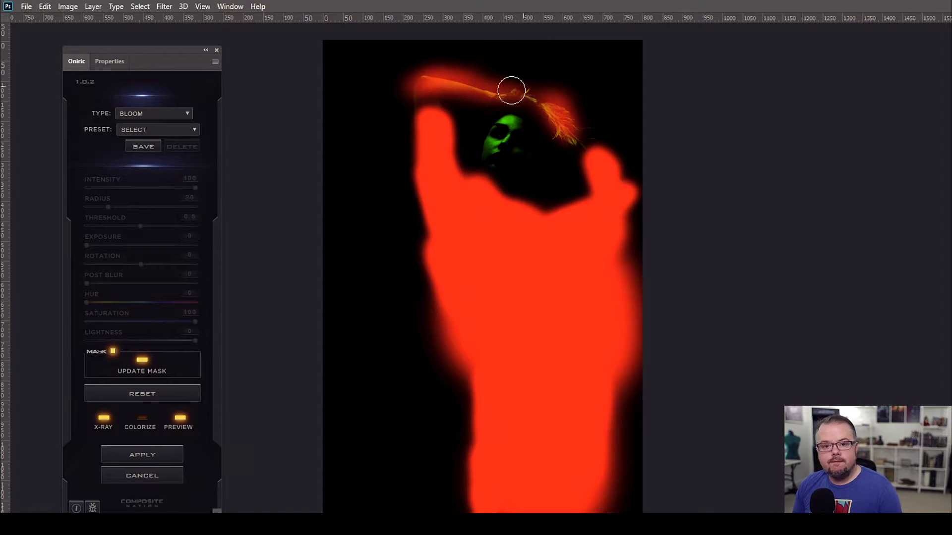
mouse_move(506, 124)
left_mouse_down()
mouse_move(486, 147)
mouse_move(518, 125)
left_mouse_up()
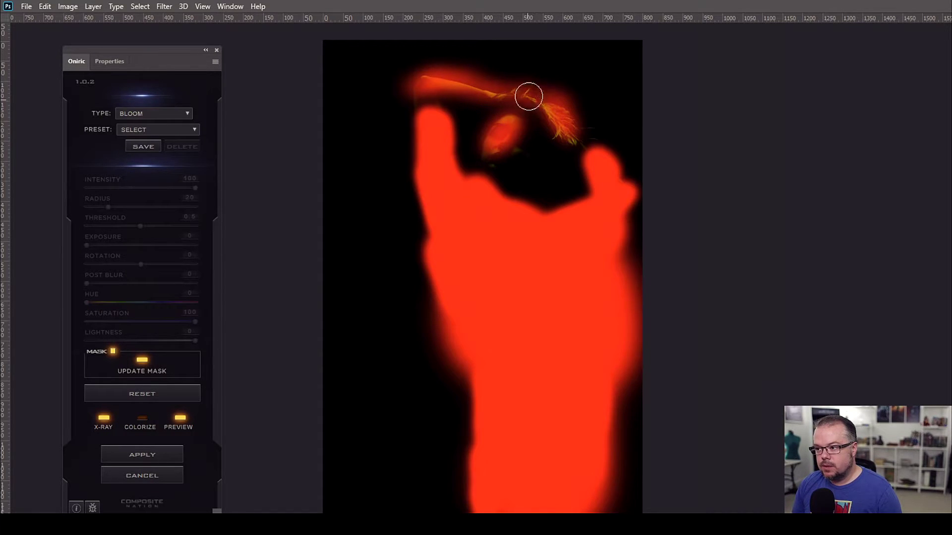
left_click_drag(487, 163, 509, 158)
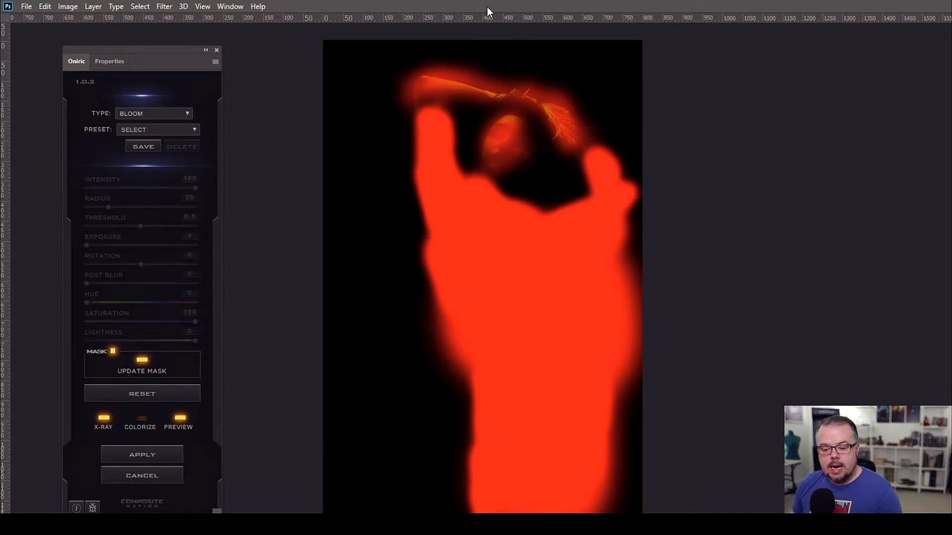
left_click(141, 364)
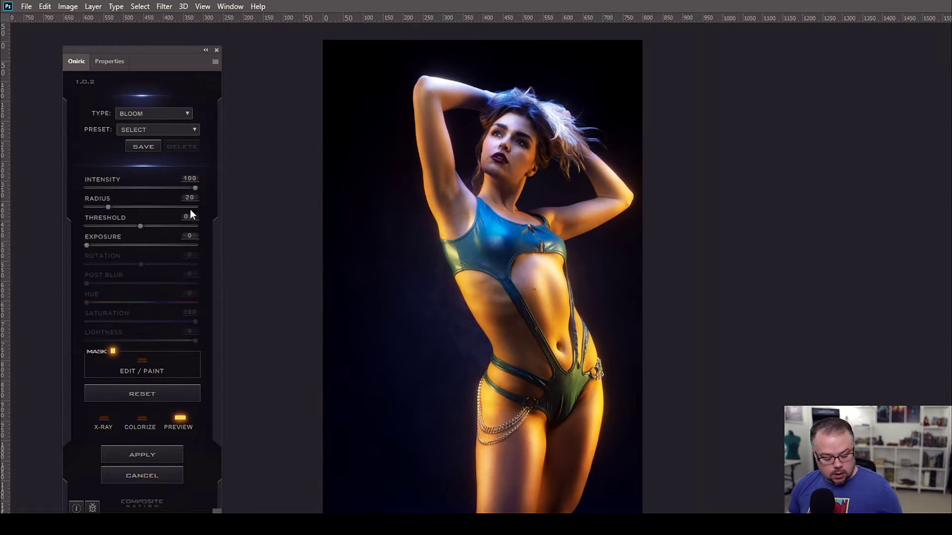
Step: Set the bloom threshold to 0.65 and its exposure to 46
left_click_drag(140, 228, 156, 227)
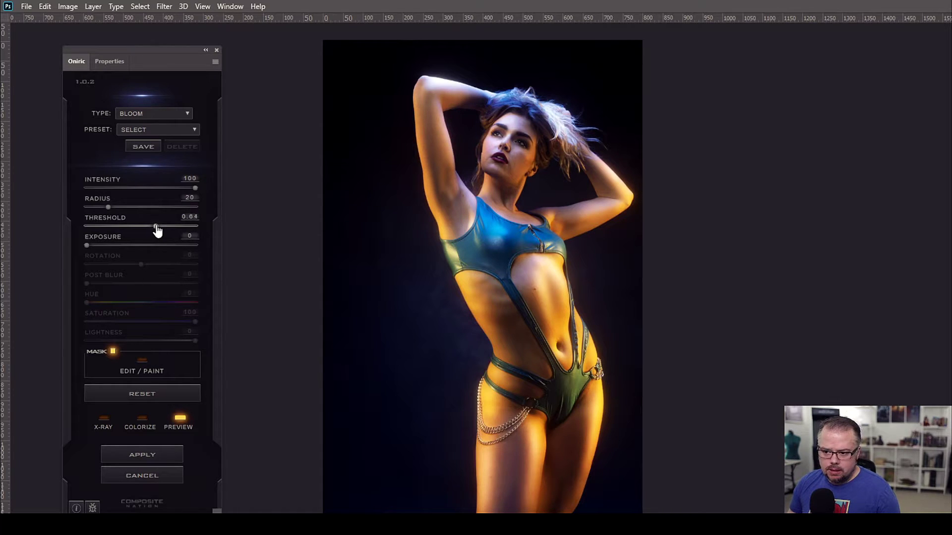
left_click(158, 229)
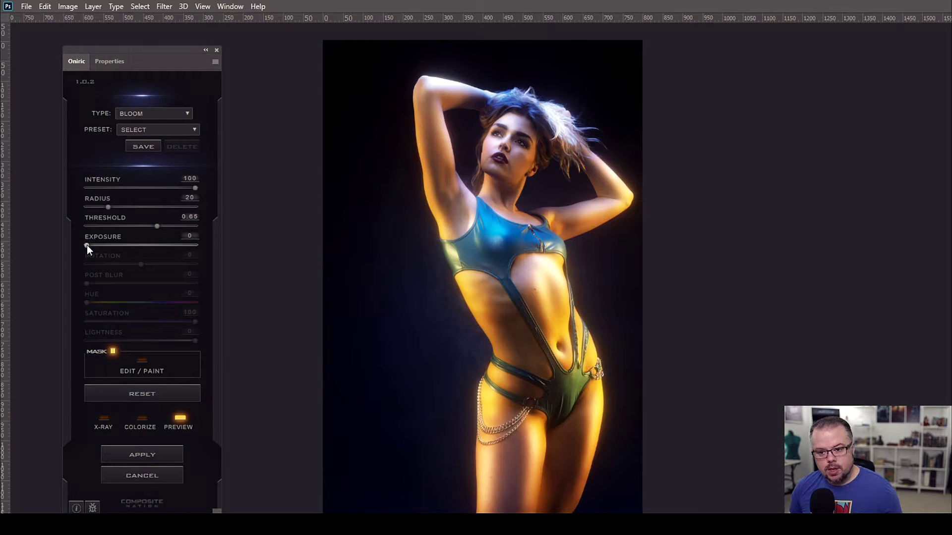
left_click_drag(88, 246, 99, 245)
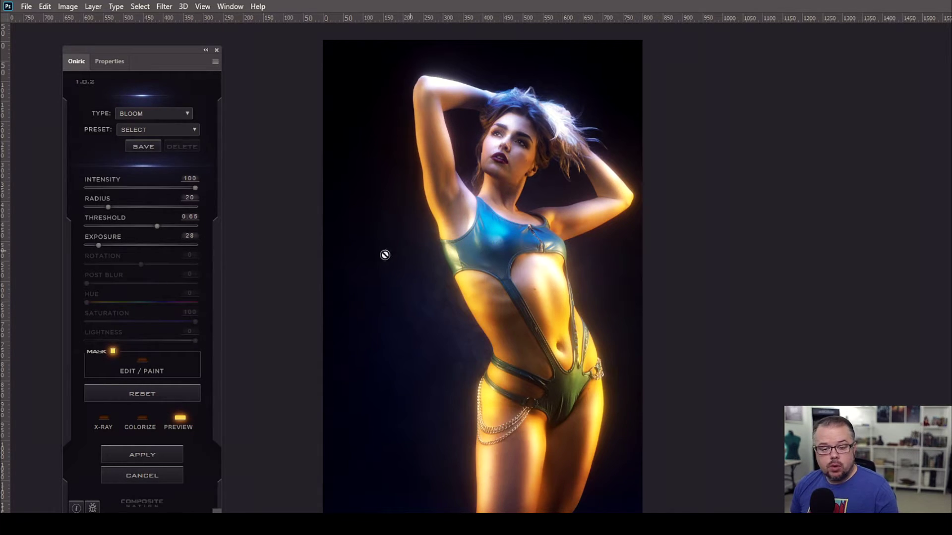
left_click_drag(102, 245, 106, 251)
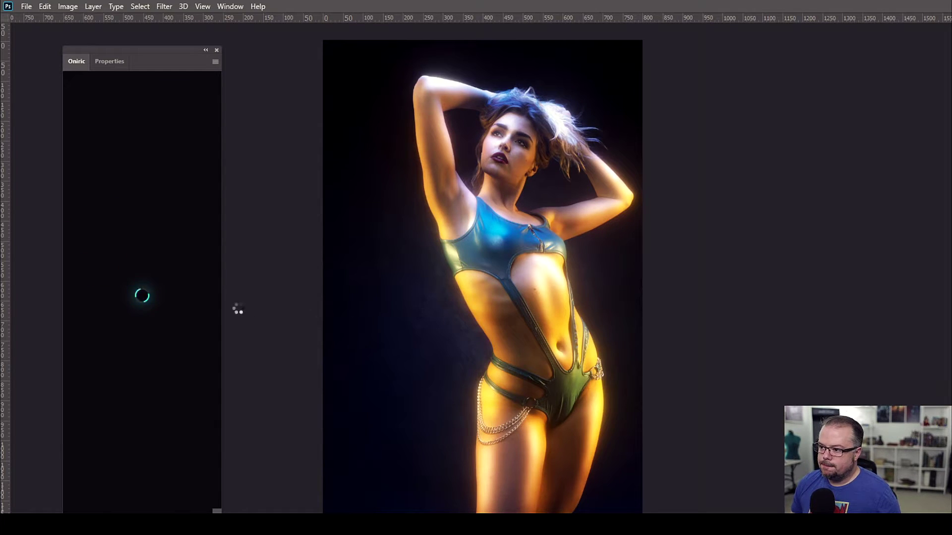
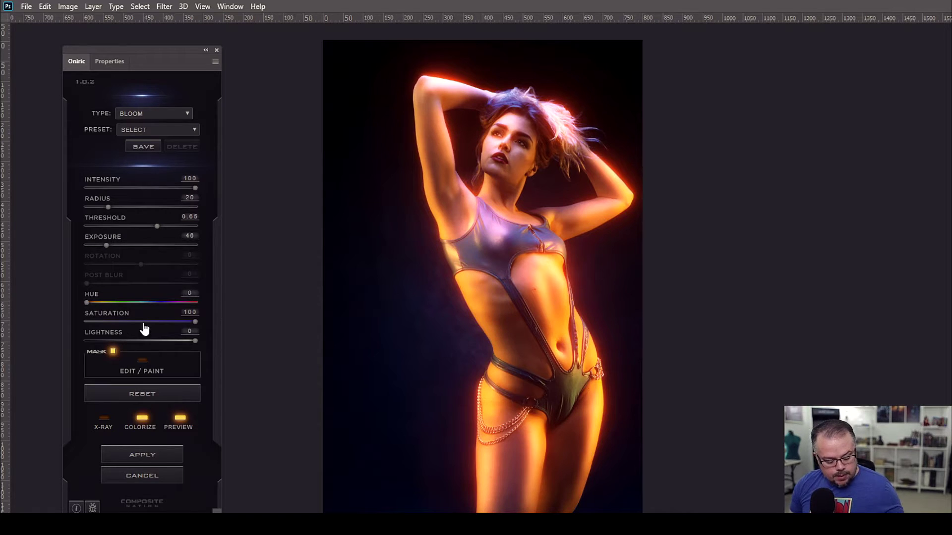
Step: Turn off colorizing, apply the bloom as a glow layer and move the Oniric panel clear of the document tabs
left_click(143, 420)
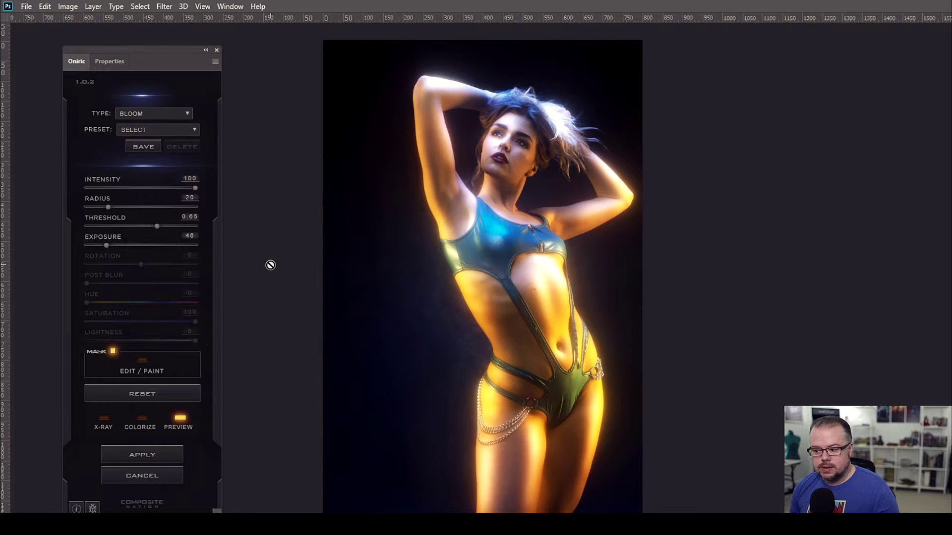
left_click(149, 458)
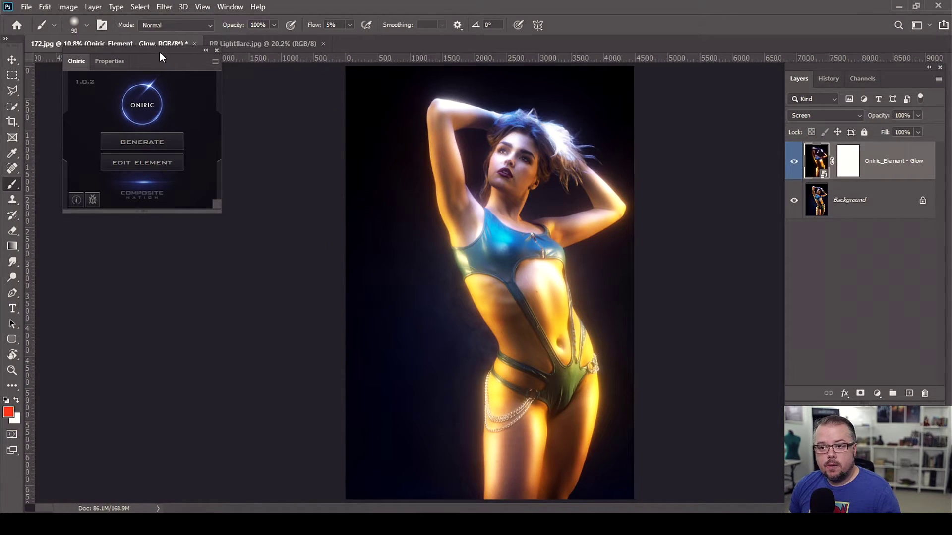
left_click_drag(160, 52, 169, 114)
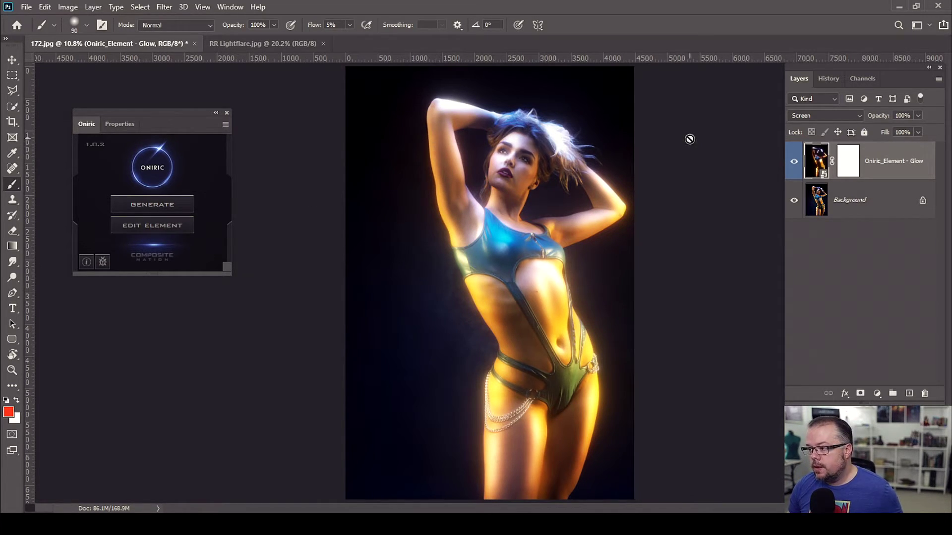
Step: Isolate the Oniric glow layer to inspect the glow on its own, and restore the other layer's visibility
left_click(795, 164, "alt")
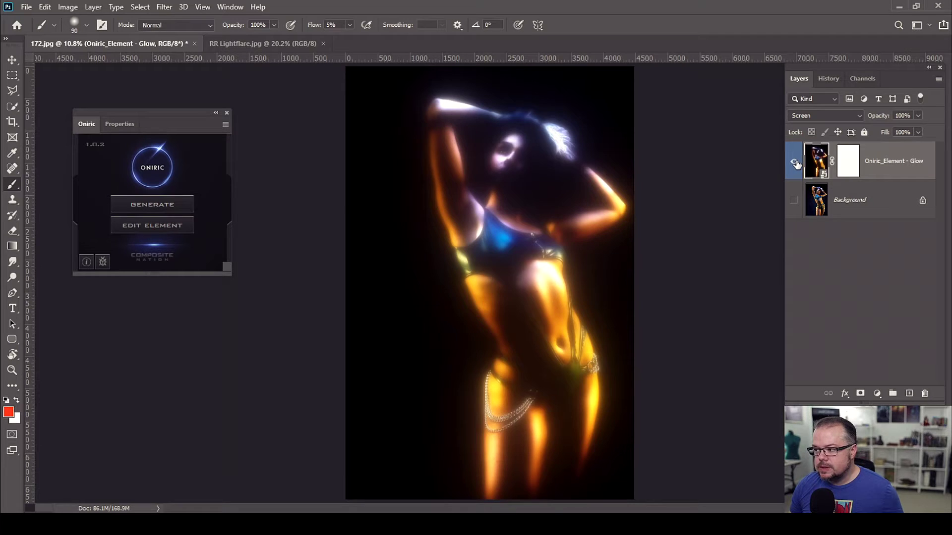
left_click(794, 162, "alt")
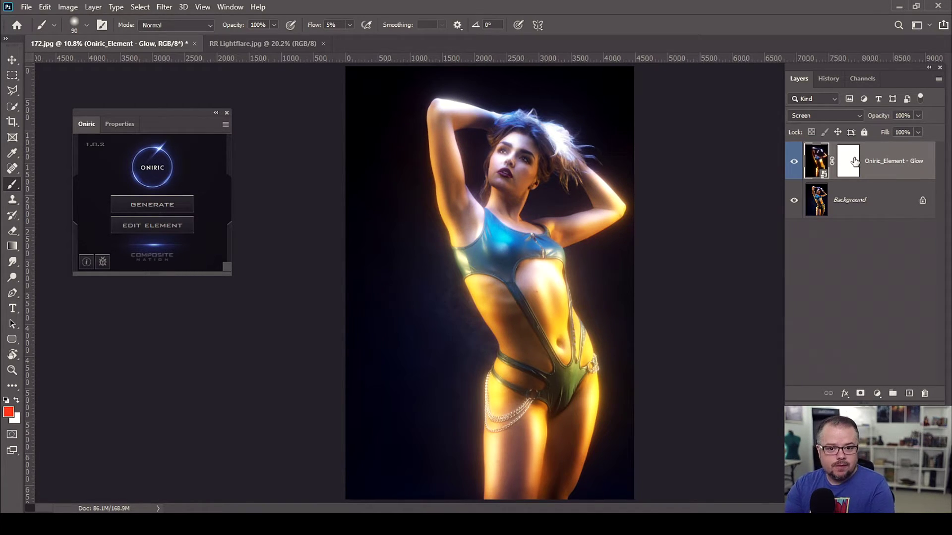
Step: Generate a second Oniric element from the Background layer and set its type to Streaks
left_click(882, 198)
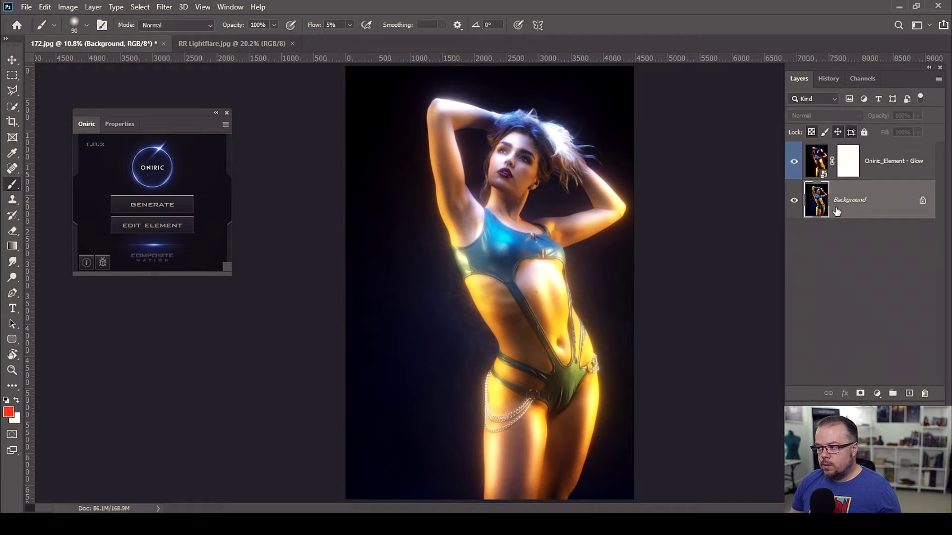
left_click(153, 205)
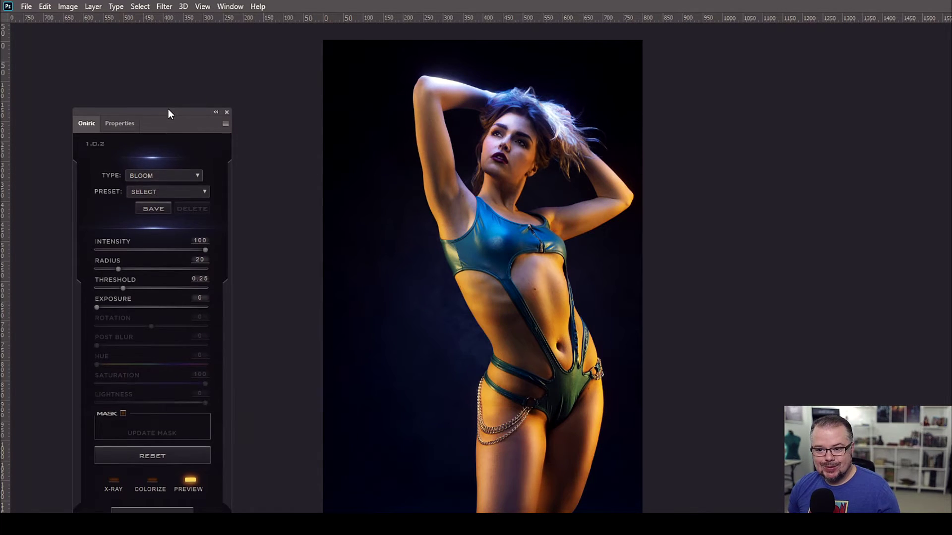
left_click_drag(168, 109, 164, 38)
left_click(153, 106)
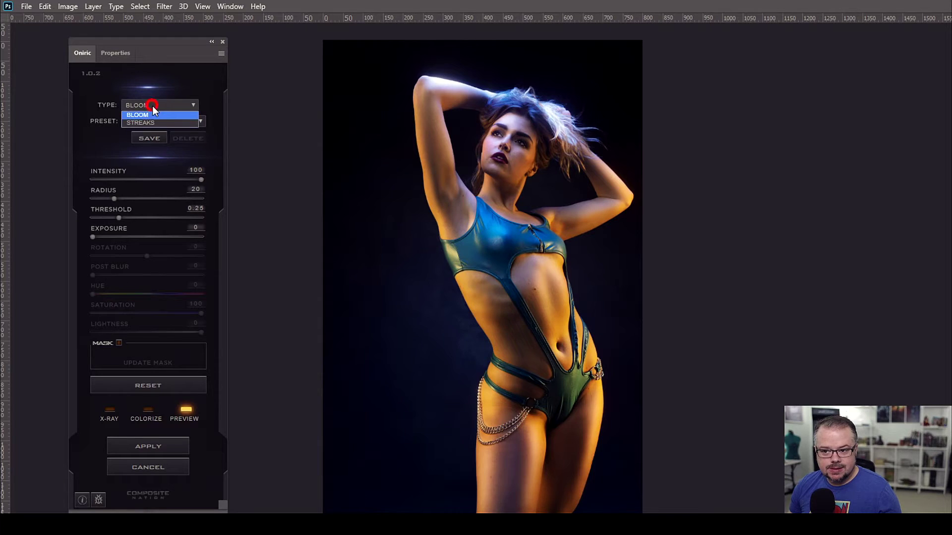
left_click(147, 121)
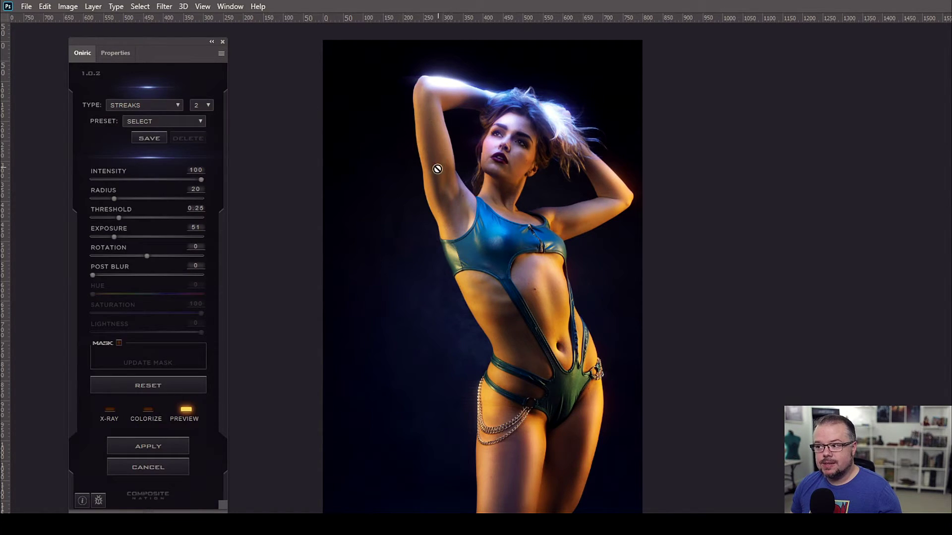
Step: Raise the streaks threshold to 0.64 while checking the affected highlights in X-ray view, and return to the normal preview
left_click(110, 412)
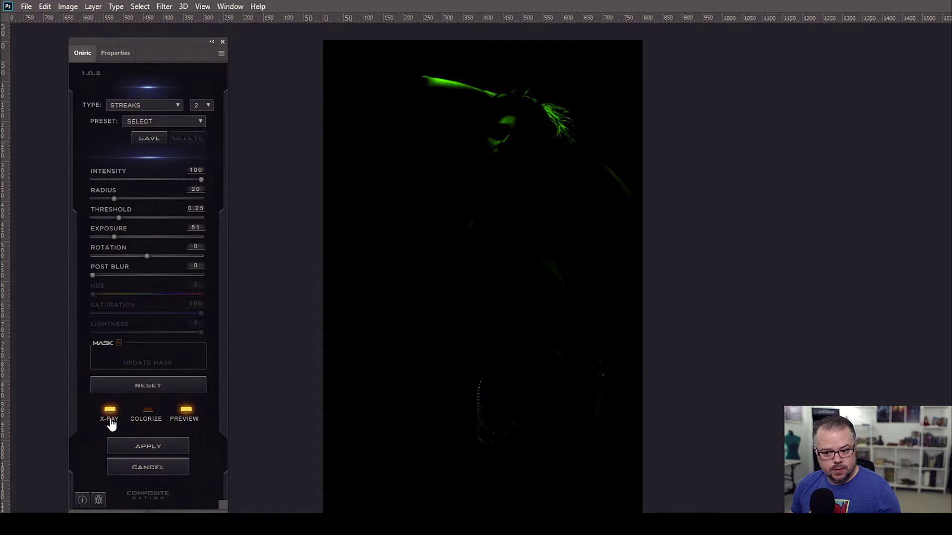
left_click_drag(120, 222, 164, 223)
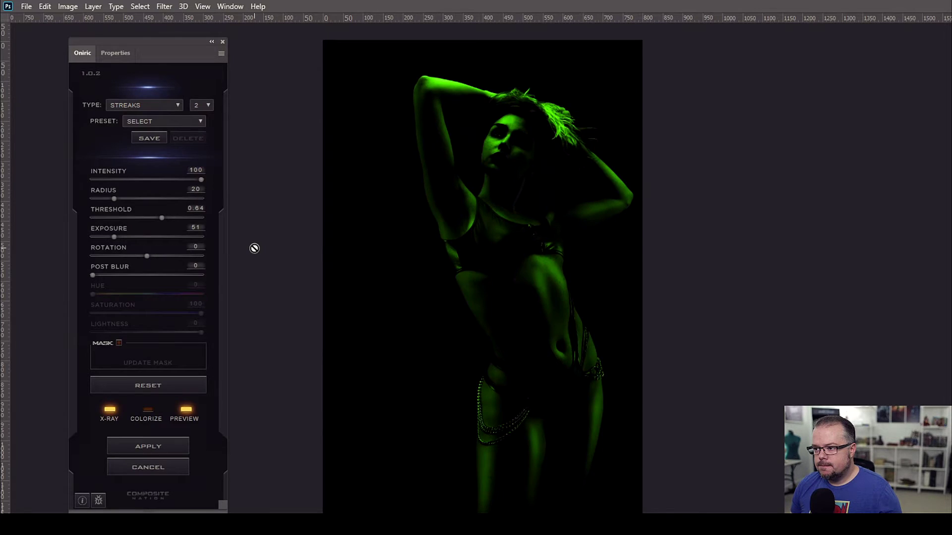
left_click(108, 410)
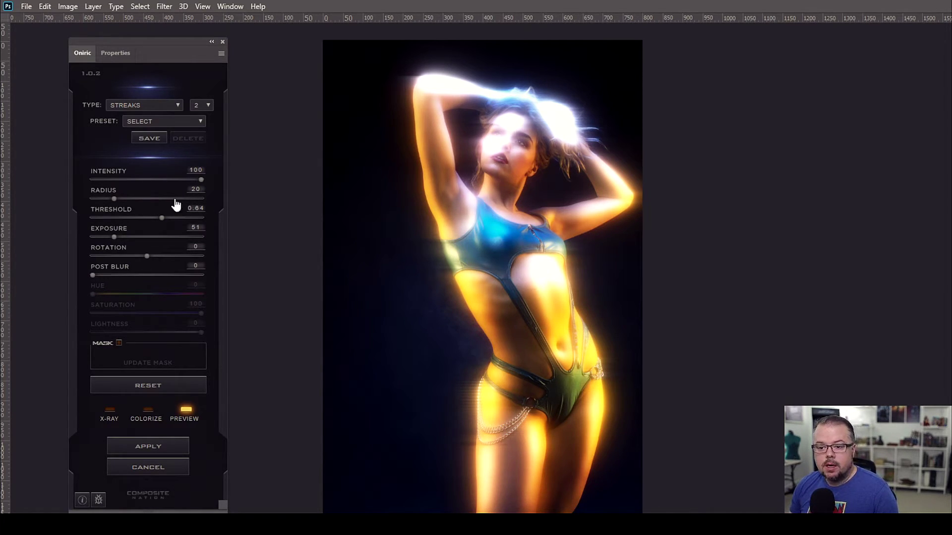
Step: Set the streaks radius to 32.4 and the number of streaks to 4
left_click_drag(114, 198, 142, 201)
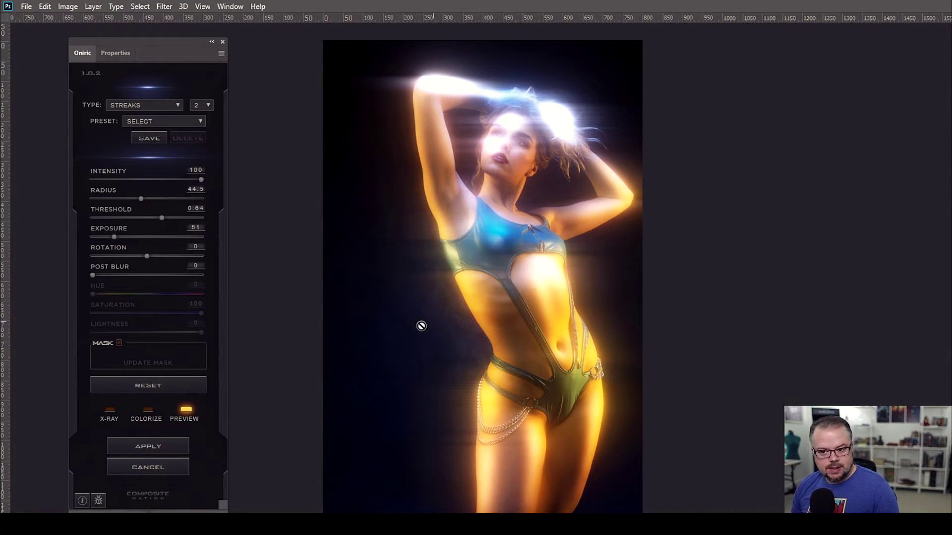
left_click_drag(141, 199, 128, 204)
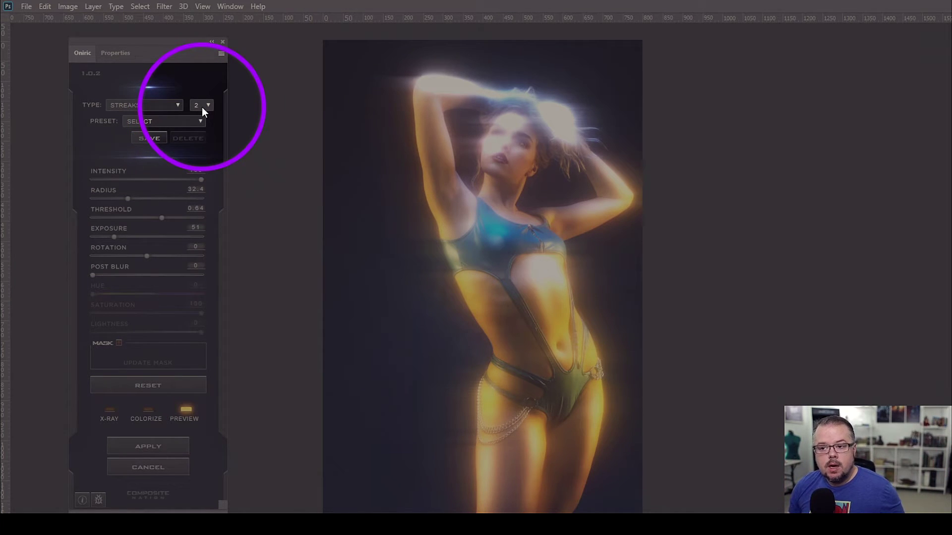
left_click(201, 107)
left_click(196, 120)
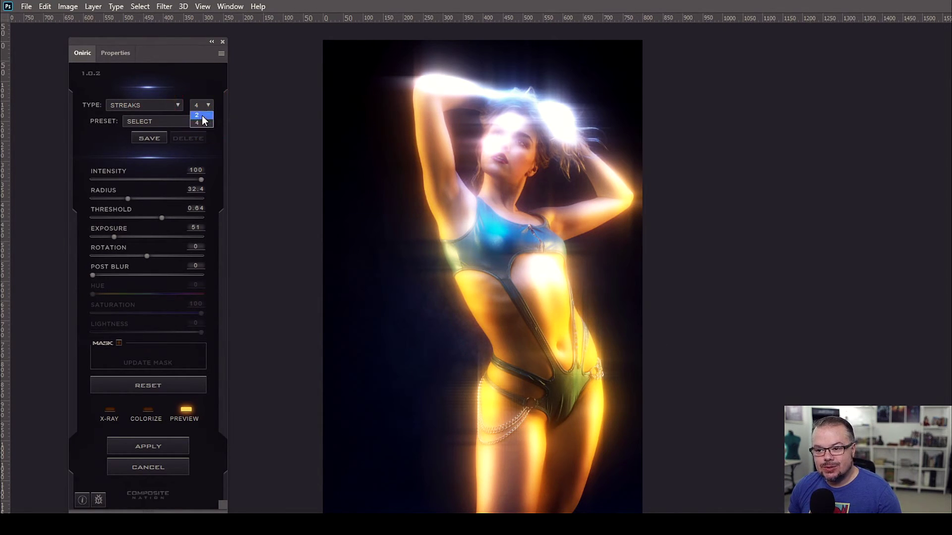
Step: Set the number of streaks to 2 and apply the Streaks element to the image
left_click(202, 115)
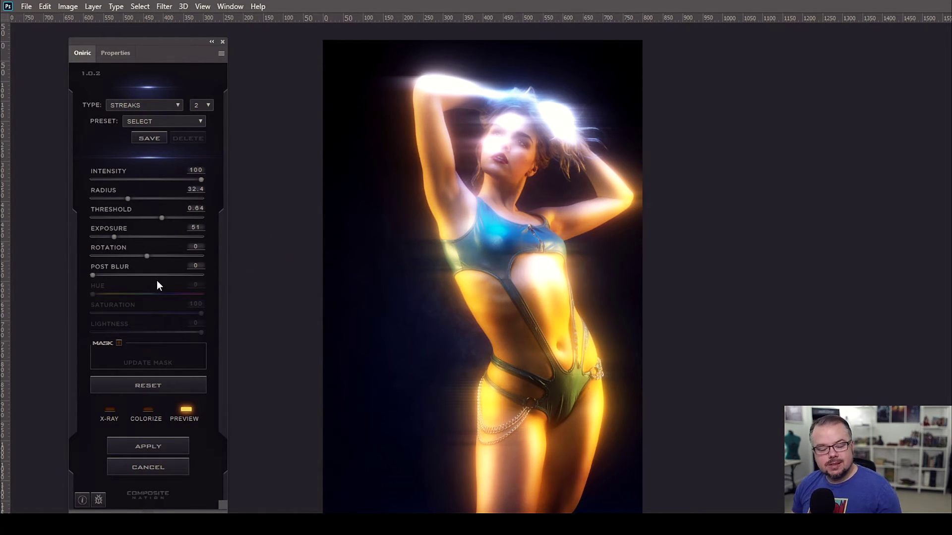
left_click(119, 344)
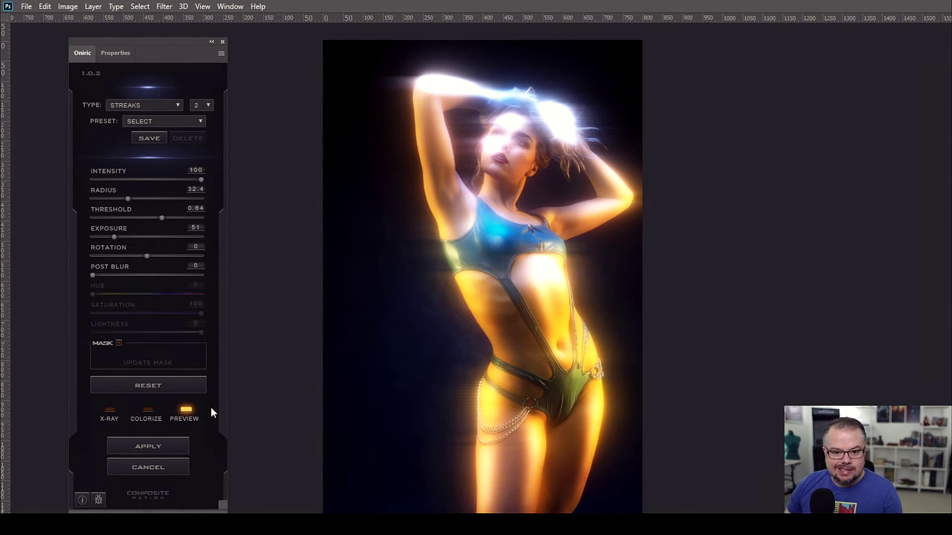
left_click(161, 444)
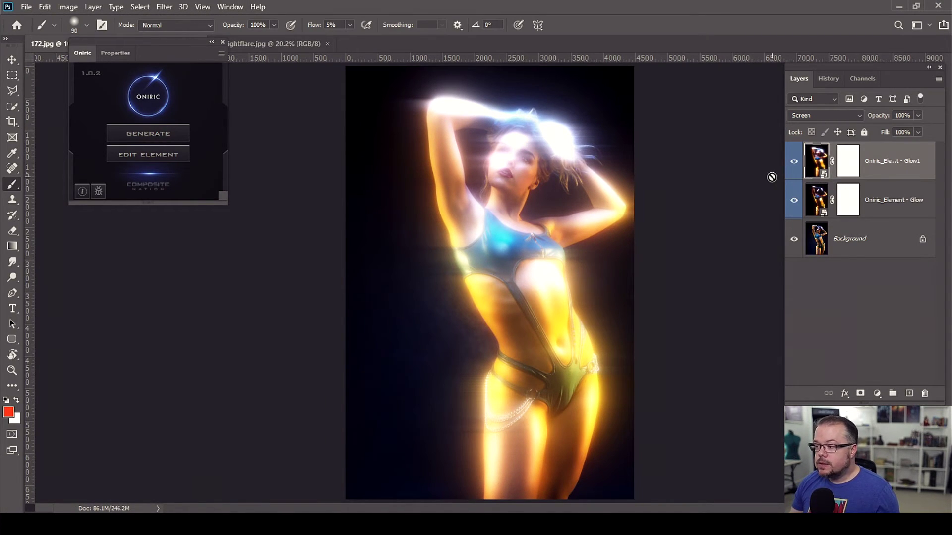
Step: Paint black on the top Oniric layer's mask over the face with a 700 px brush at 3% flow
left_click(844, 158)
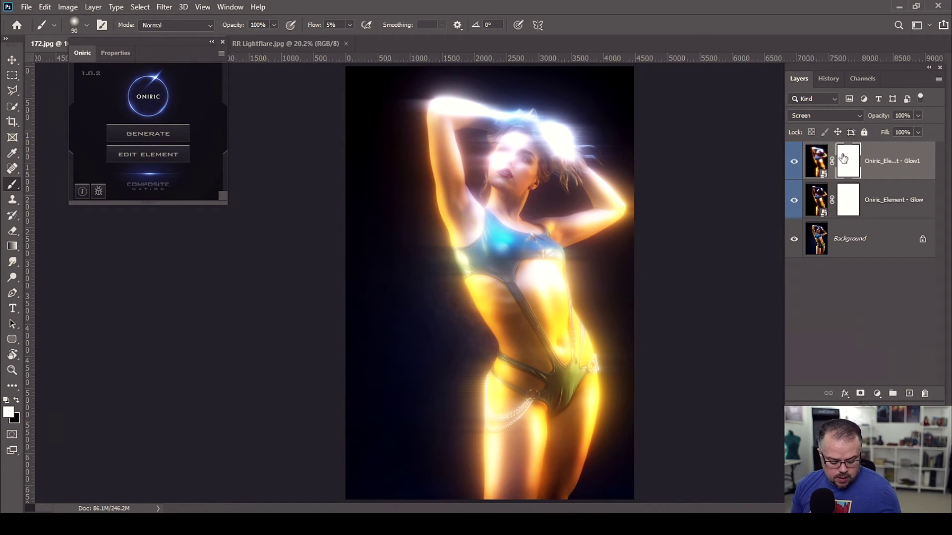
key("shift+0")
key("shift+3")
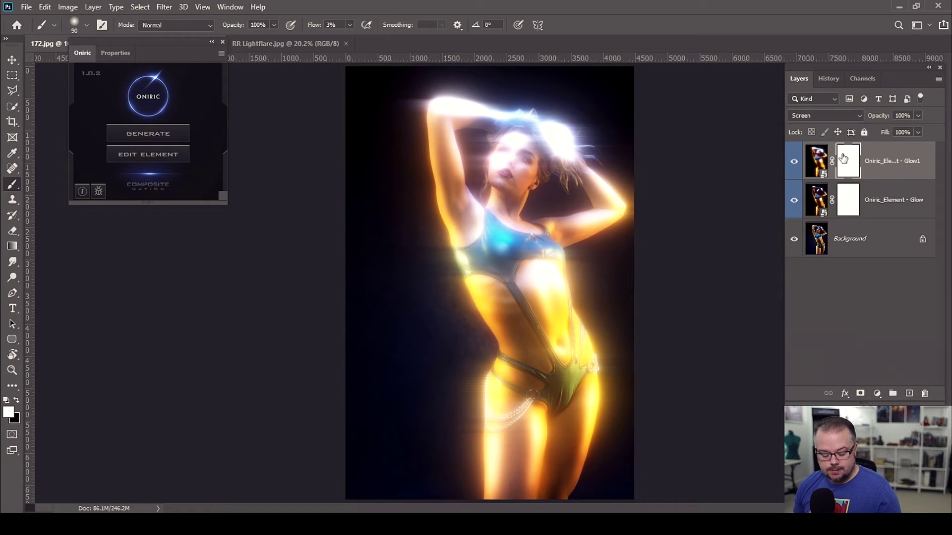
key("x")
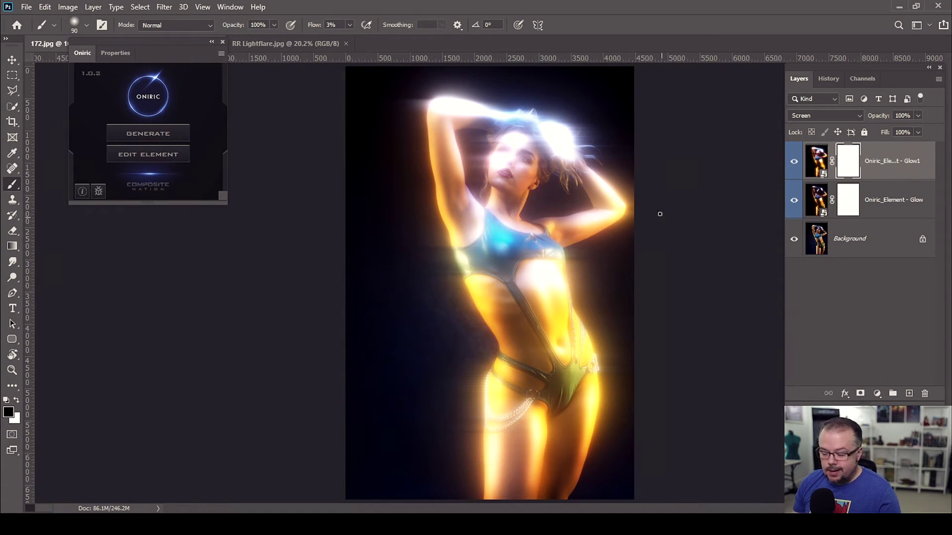
key("bracketright")
key("bracketright")
key("bracketright")
key("bracketright")
key("bracketright")
key("bracketright")
key("bracketright")
key("bracketright")
key("bracketright")
key("bracketright")
key("bracketright")
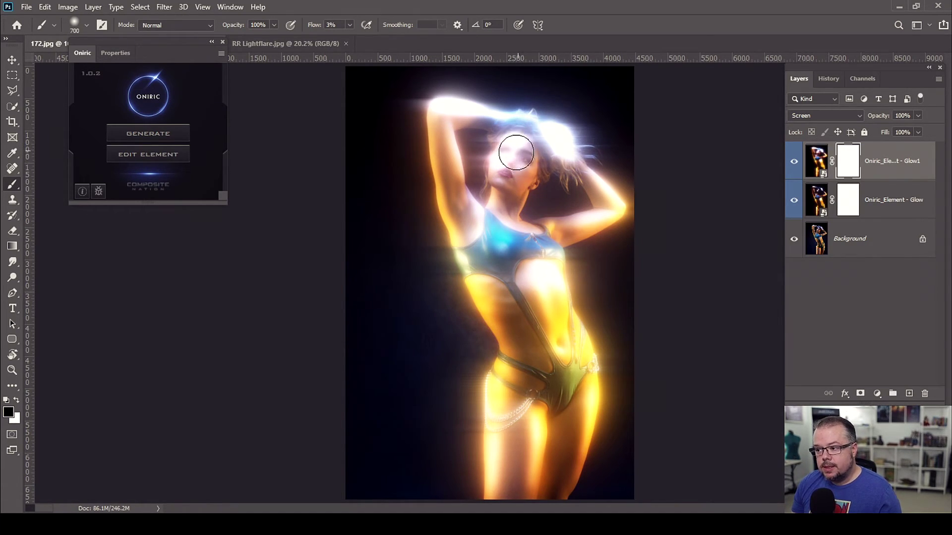
mouse_move(511, 158)
left_mouse_down()
mouse_move(503, 168)
mouse_move(513, 171)
mouse_move(525, 134)
mouse_move(516, 148)
mouse_move(539, 196)
mouse_move(525, 161)
mouse_move(525, 176)
mouse_move(504, 169)
mouse_move(508, 112)
left_mouse_up()
Step: Mask the streaks over the hair and raised arm with a 400 px brush, and down the torso with an 800 px brush
key("bracketleft")
key("bracketleft")
key("bracketleft")
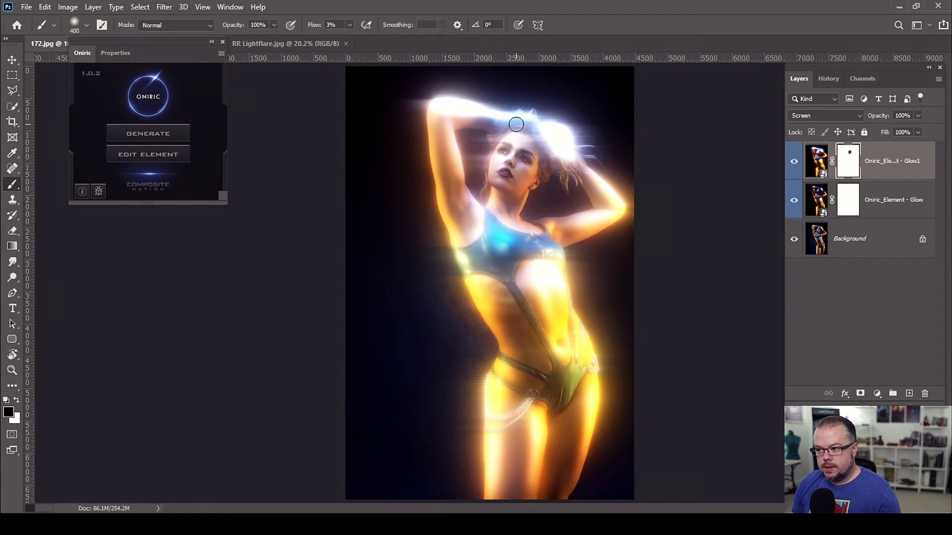
mouse_move(472, 114)
left_mouse_down()
mouse_move(466, 111)
mouse_move(493, 106)
mouse_move(452, 92)
mouse_move(446, 100)
mouse_move(570, 153)
mouse_move(557, 141)
mouse_move(562, 158)
mouse_move(554, 132)
mouse_move(564, 149)
mouse_move(447, 173)
left_mouse_up()
key("bracketright")
key("bracketright")
key("bracketright")
key("bracketleft")
key("bracketleft")
key("bracketright")
key("bracketright")
key("bracketright")
key("bracketright")
mouse_move(472, 205)
left_mouse_down()
mouse_move(475, 256)
mouse_move(472, 232)
mouse_move(486, 216)
mouse_move(508, 278)
mouse_move(511, 256)
mouse_move(545, 294)
mouse_move(551, 319)
mouse_move(530, 351)
mouse_move(547, 366)
mouse_move(531, 291)
mouse_move(553, 354)
mouse_move(539, 281)
mouse_move(565, 387)
left_mouse_up()
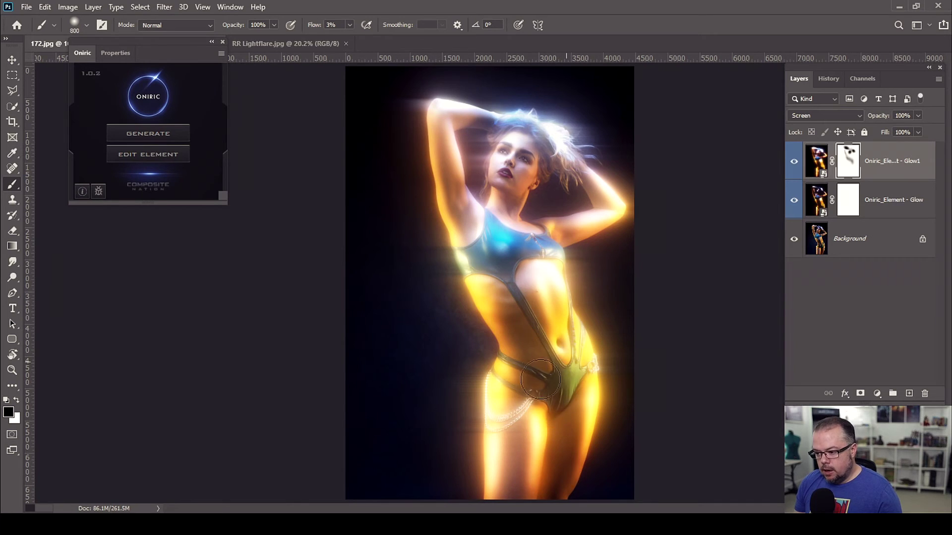
Step: Paint more black on the streaks mask over the thighs, midriff, face and bent arm, varying the brush size
key("bracketright")
mouse_move(548, 432)
left_mouse_down()
mouse_move(549, 458)
mouse_move(535, 477)
mouse_move(536, 421)
mouse_move(524, 486)
mouse_move(510, 412)
mouse_move(515, 356)
left_mouse_up()
mouse_move(519, 320)
left_mouse_down()
mouse_move(495, 276)
mouse_move(557, 326)
mouse_move(518, 277)
left_mouse_up()
key("bracketleft")
key("bracketleft")
key("bracketleft")
left_click_drag(499, 168, 505, 156)
key("bracketright")
left_click_drag(579, 221, 602, 220)
key("bracketleft")
key("bracketleft")
key("bracketleft")
key("bracketright")
key("bracketright")
key("bracketright")
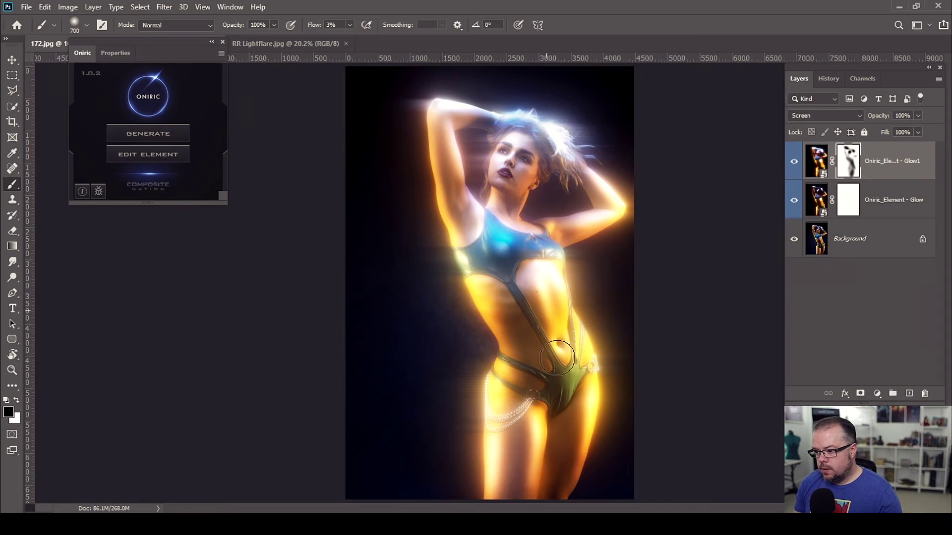
Step: Paint black on the lower Oniric glow layer's mask over the torso, legs and arm with a large soft brush at 2% flow
left_click(852, 204)
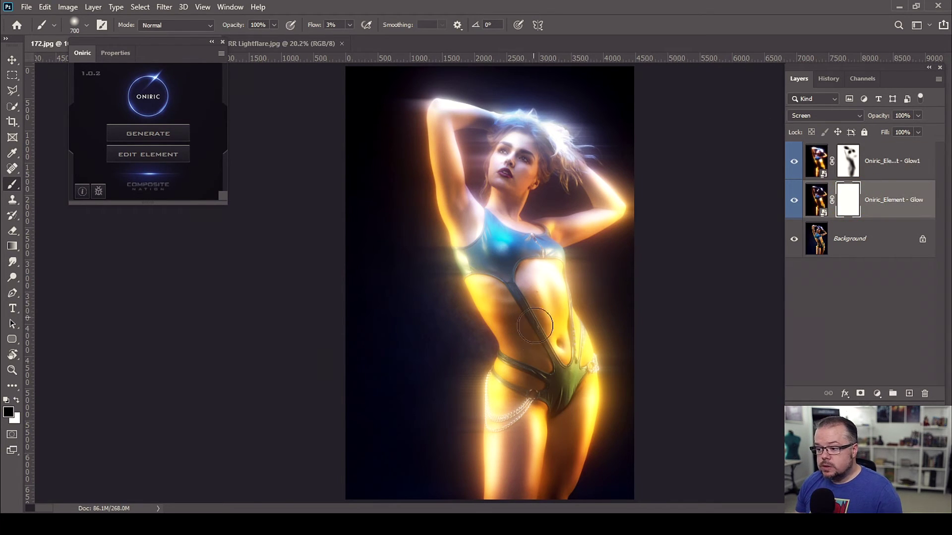
key("bracketright")
key("bracketright")
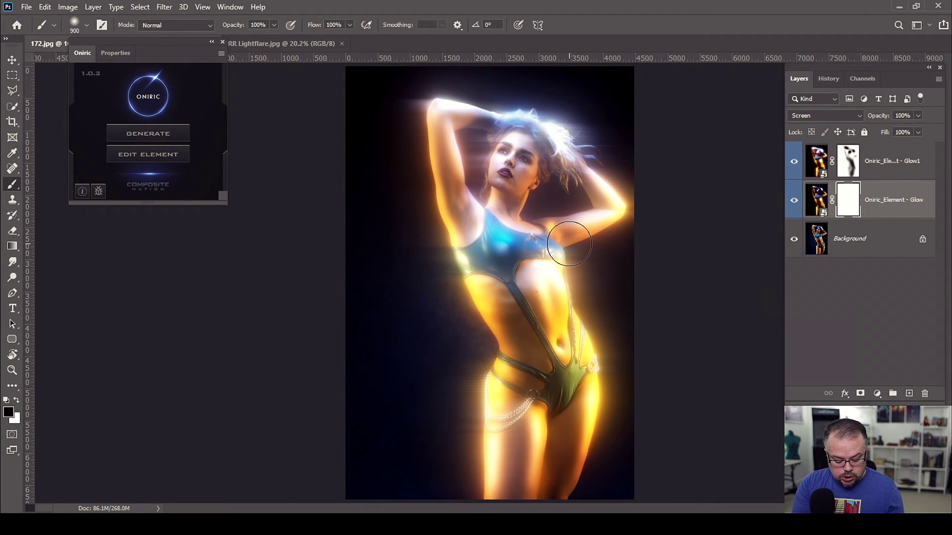
key("bracketright")
key("bracketright")
mouse_move(563, 340)
left_mouse_down()
mouse_move(558, 330)
mouse_move(573, 359)
left_mouse_up()
key("bracketleft")
mouse_move(545, 438)
left_mouse_down()
mouse_move(500, 459)
mouse_move(546, 324)
mouse_move(516, 267)
mouse_move(471, 243)
mouse_move(446, 159)
mouse_move(464, 120)
mouse_move(508, 159)
mouse_move(514, 198)
mouse_move(631, 188)
mouse_move(553, 243)
mouse_move(629, 208)
left_mouse_up()
key("bracketleft")
key("bracketleft")
key("bracketright")
key("bracketright")
key("bracketright")
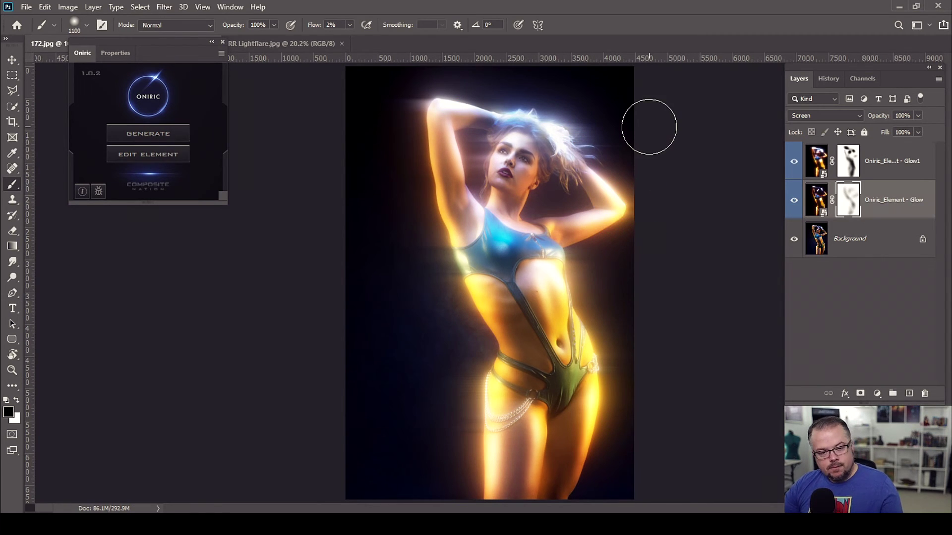